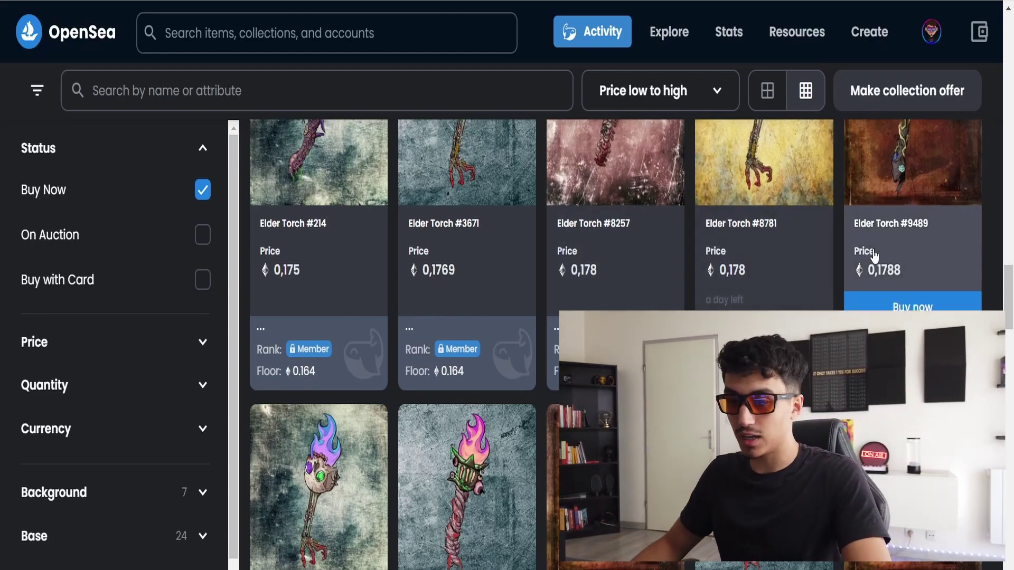
scroll(819, 252, "up", 5)
scroll(820, 252, "down", 5)
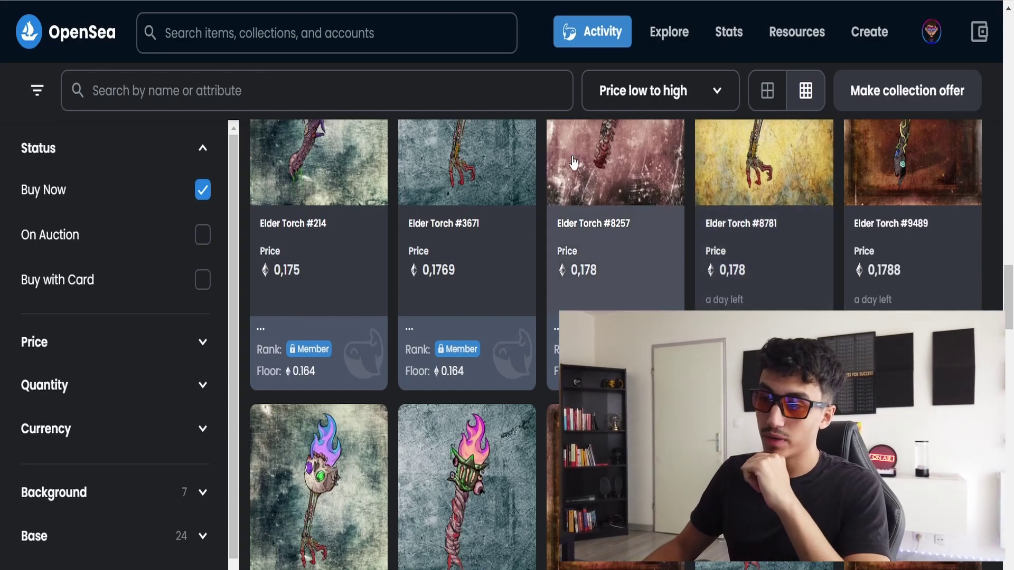
Open the MetaMask wallet's advanced settings and check the advanced gas controls option
key("alt+shift+m")
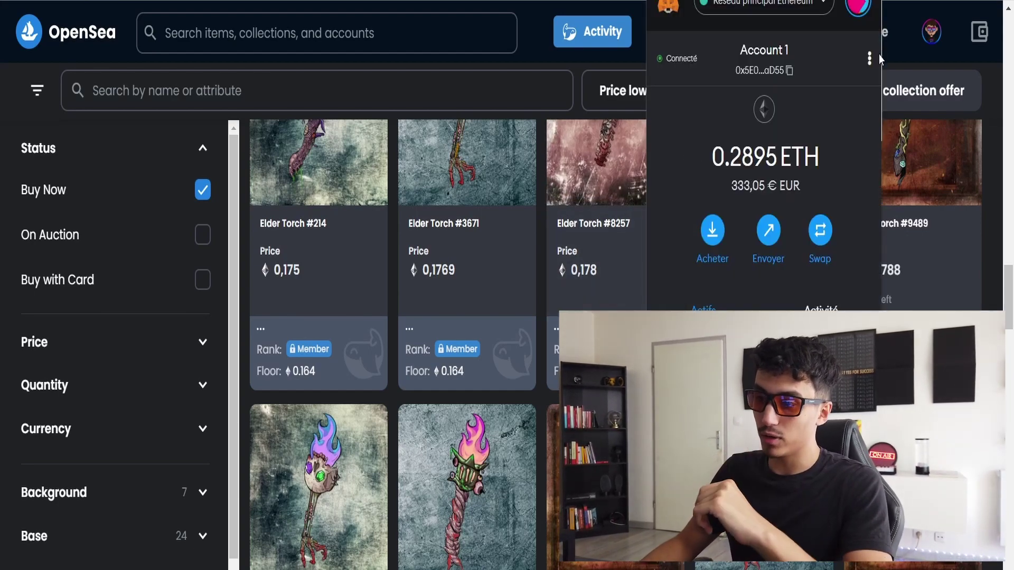
left_click(866, 16)
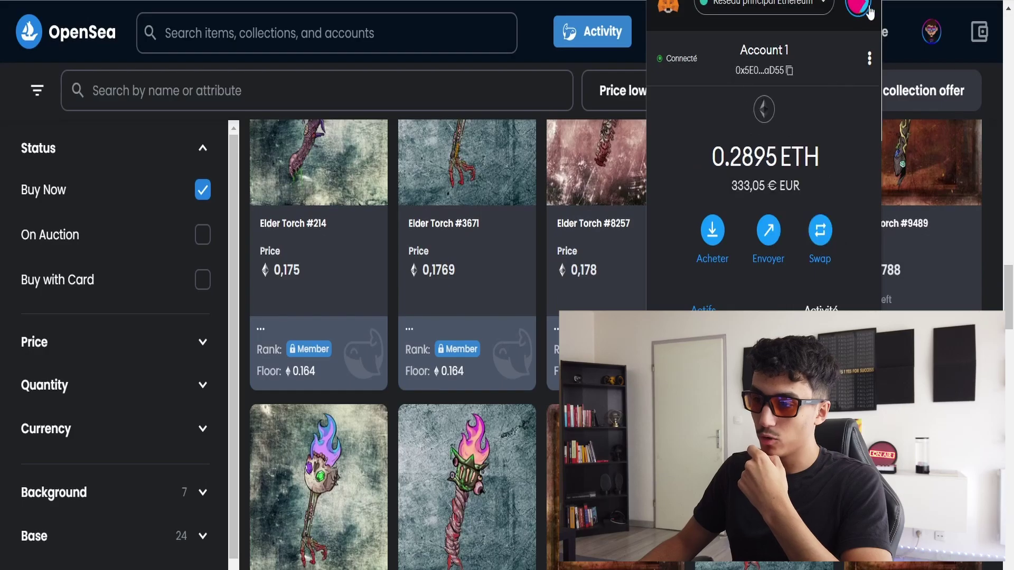
left_click(860, 10)
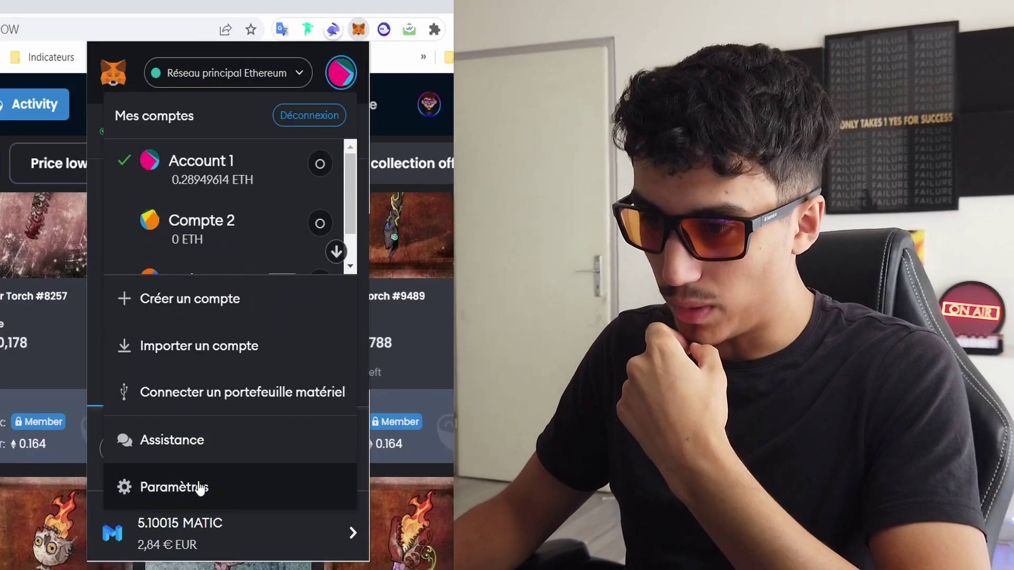
left_click(199, 487)
left_click(221, 270)
scroll(220, 343, "down", 3)
scroll(219, 377, "down", 10)
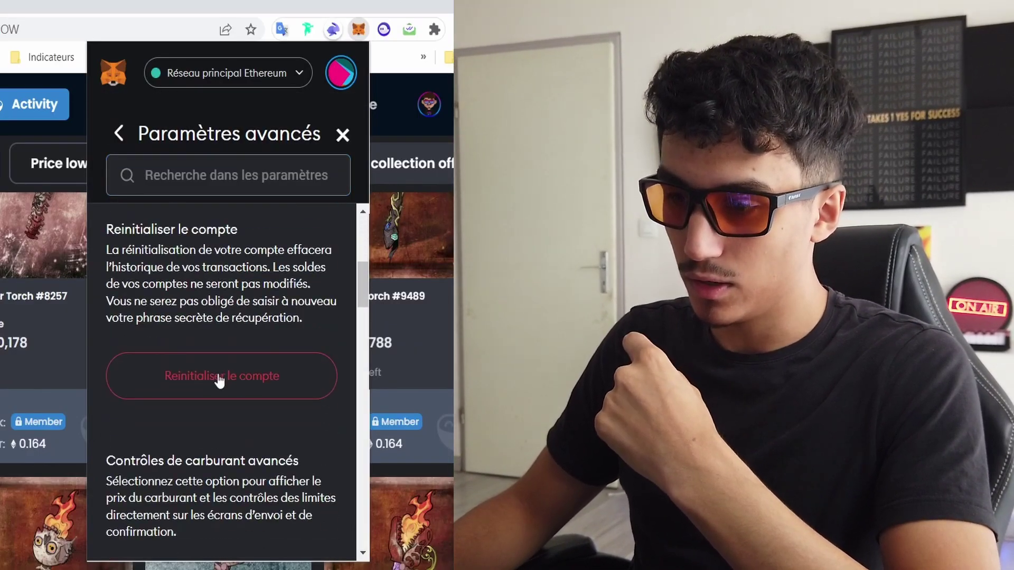
scroll(220, 370, "up", 3)
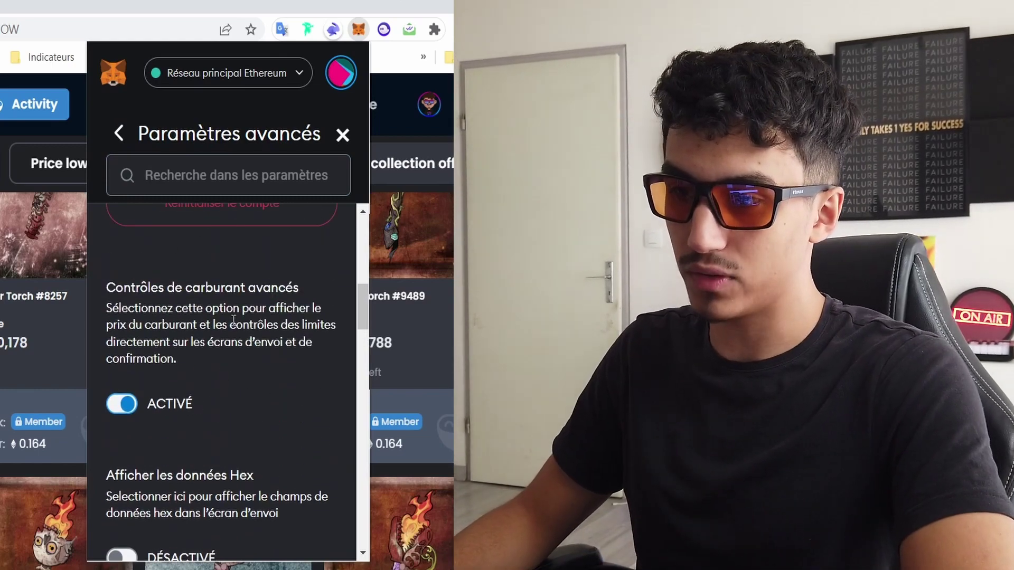
Check the improved gas fee interface option in the experimental settings, and close the wallet
left_click(119, 133)
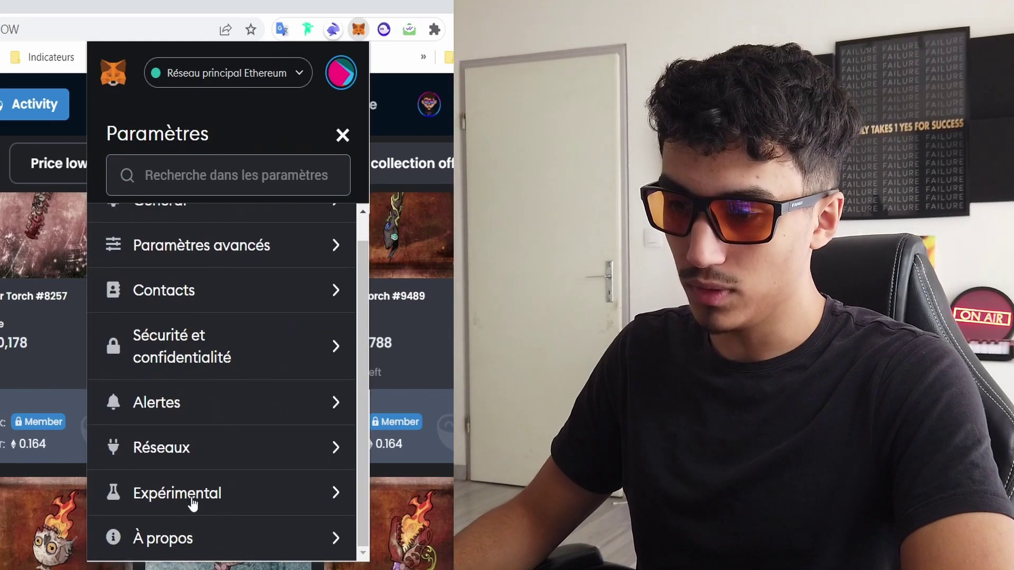
left_click(192, 499)
scroll(200, 397, "up", 2)
scroll(201, 397, "up", 1)
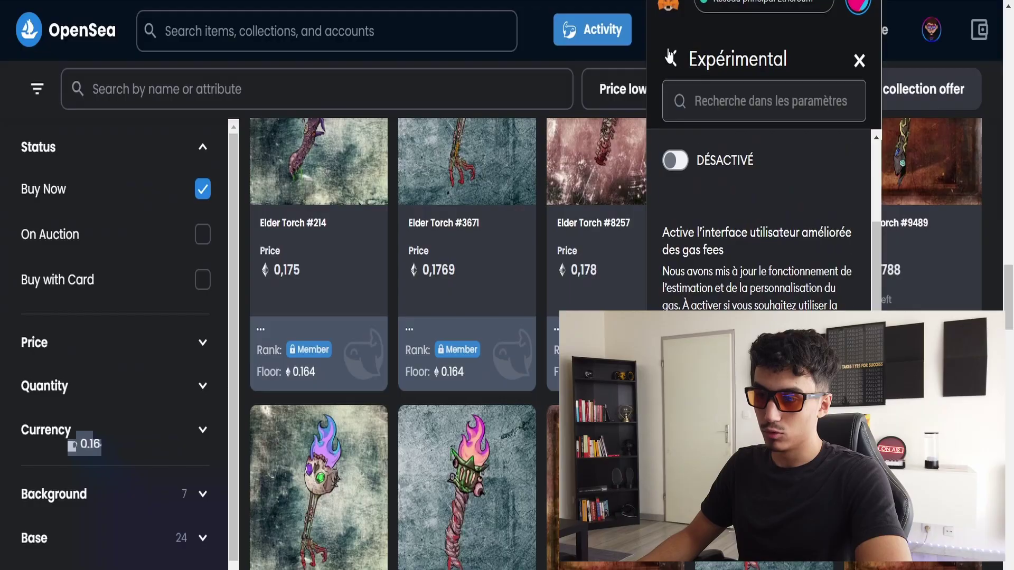
left_click(119, 133)
left_click(859, 61)
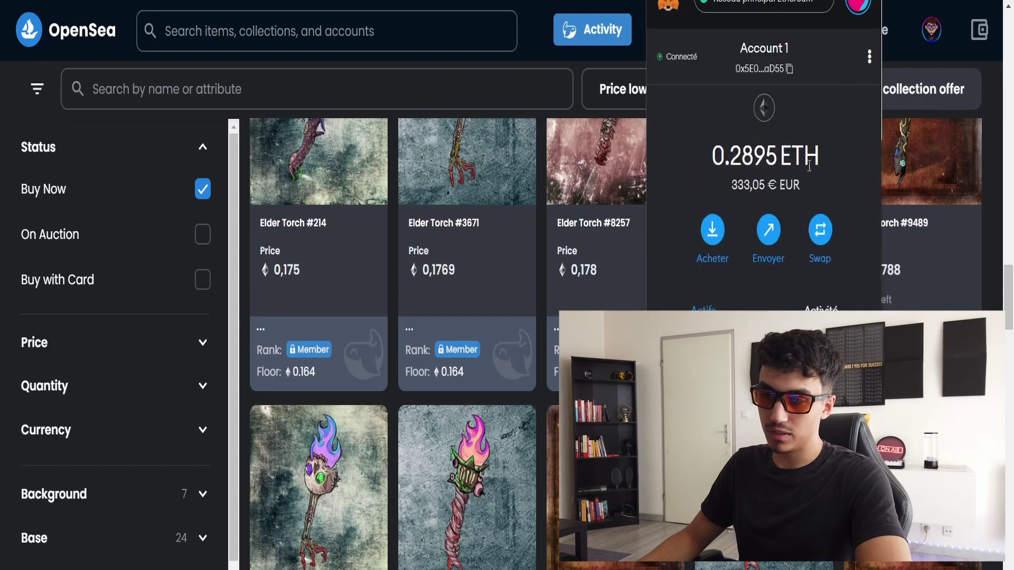
left_click(982, 279)
Start buying Elder Torch #61 for 0,18 ETH and check out to request the wallet approval
scroll(974, 298, "down", 2)
scroll(974, 297, "down", 3)
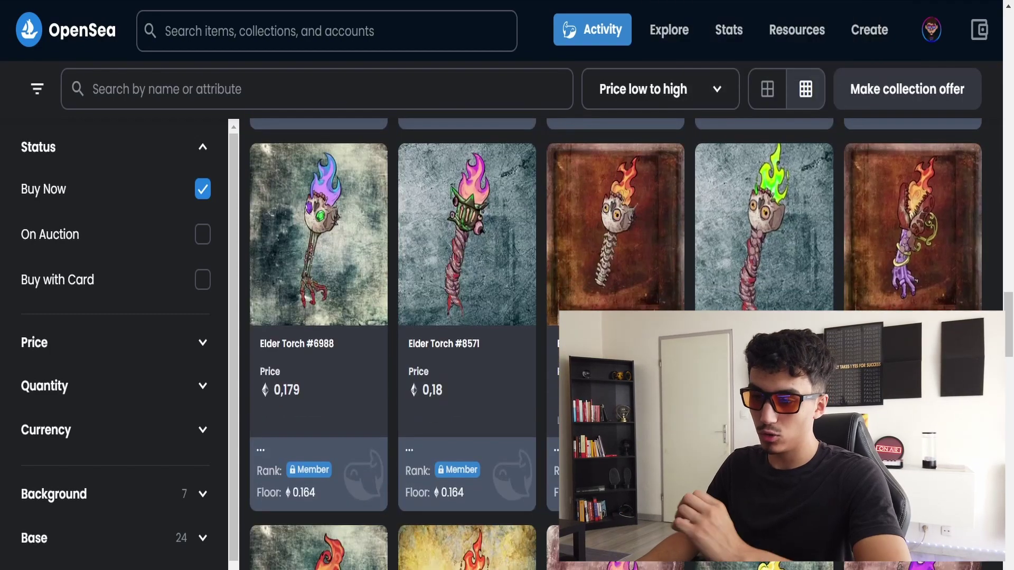
left_click(750, 496)
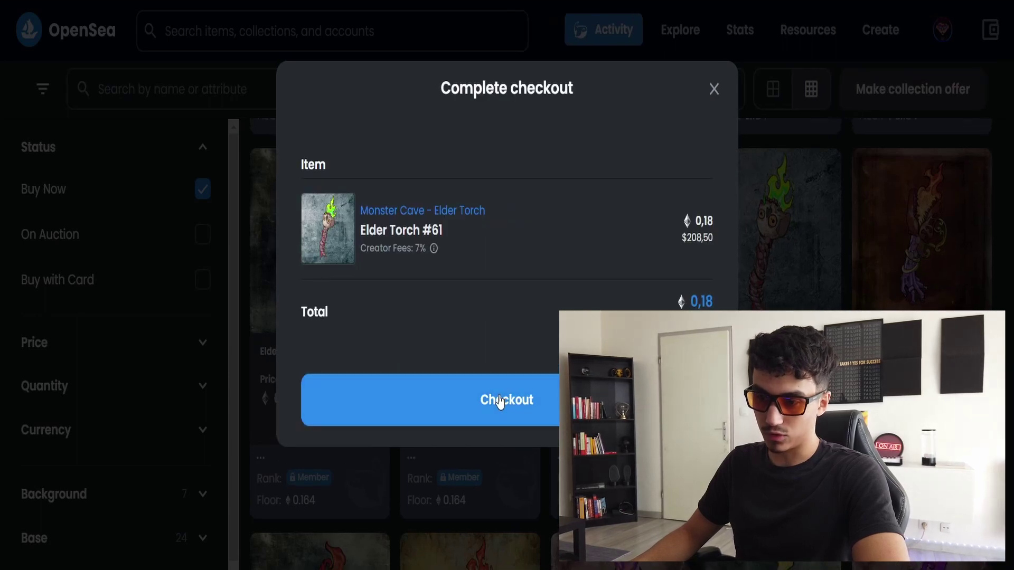
left_click(500, 402)
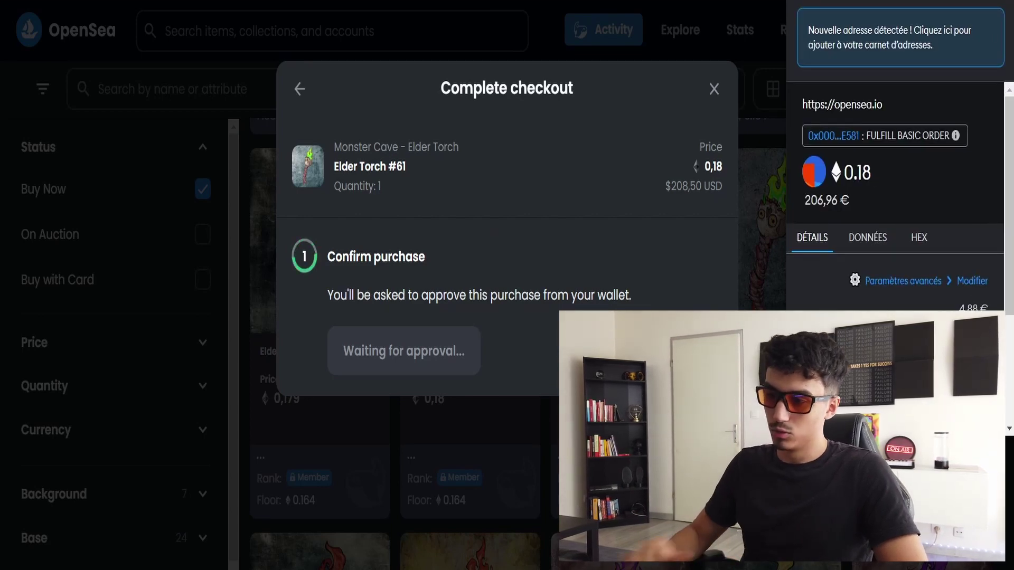
Open the gas fee options of the purchase transaction and read the explanations of the Marché, Agressif and Bas levels
scroll(894, 209, "down", 3)
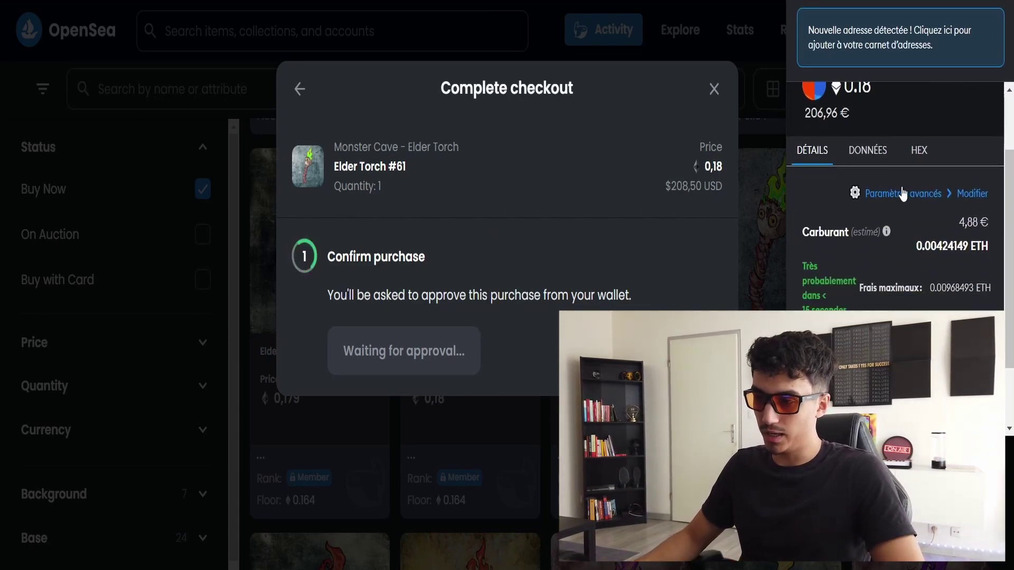
left_click(897, 194)
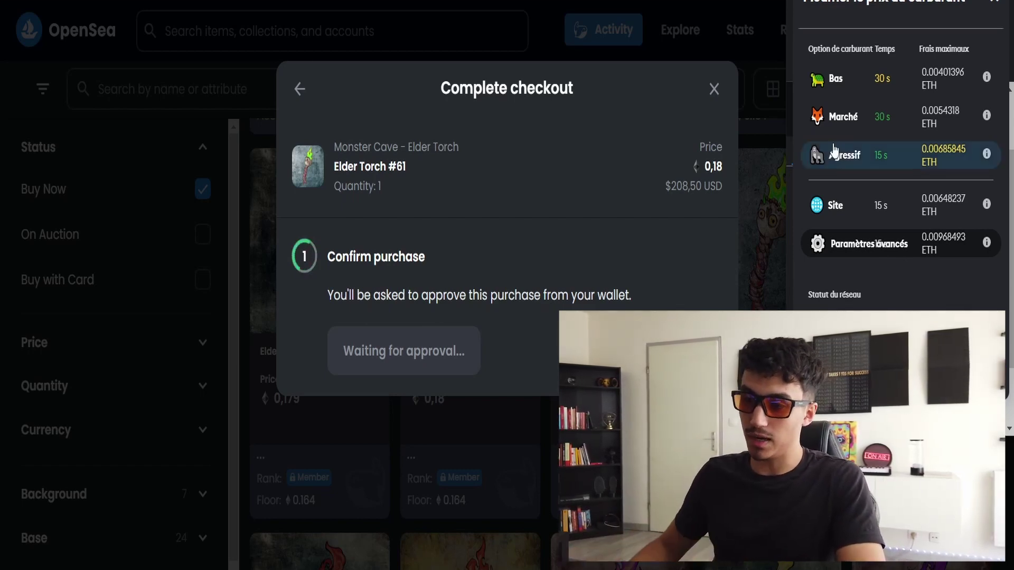
mouse_move(989, 120)
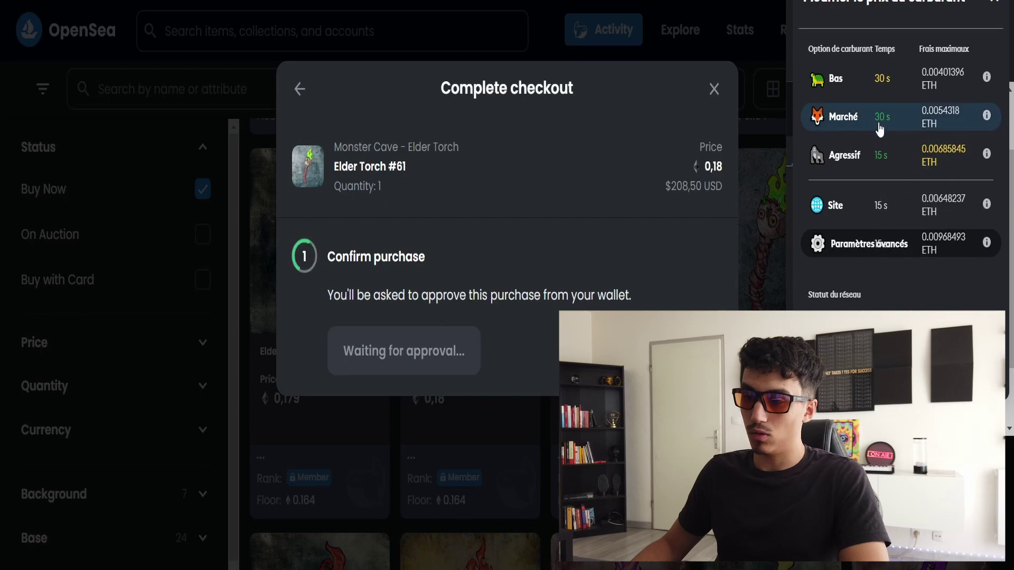
mouse_move(984, 151)
mouse_move(985, 78)
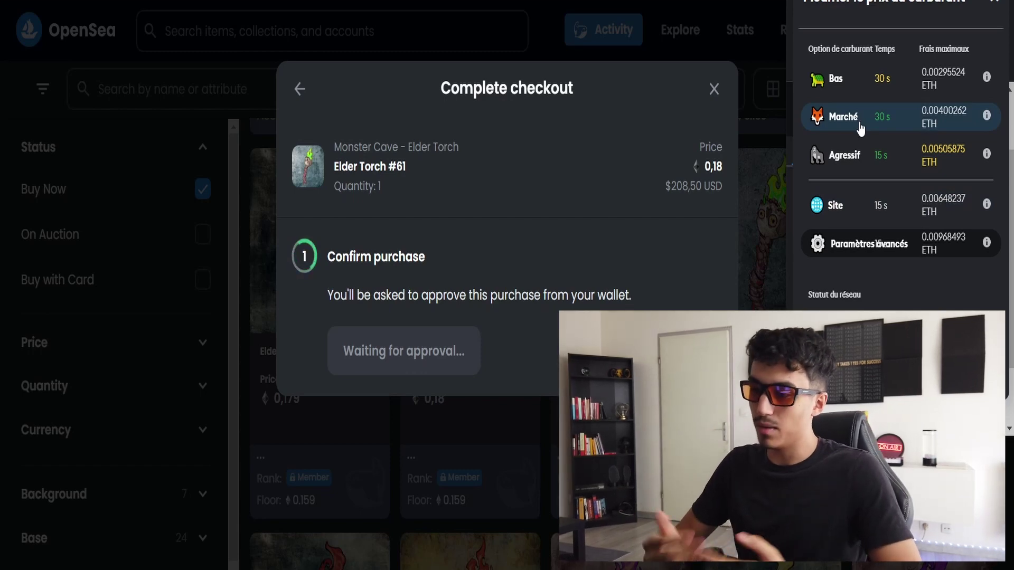
Open the custom advanced gas settings and review the maximum base fee and priority fee fields
left_click(905, 247)
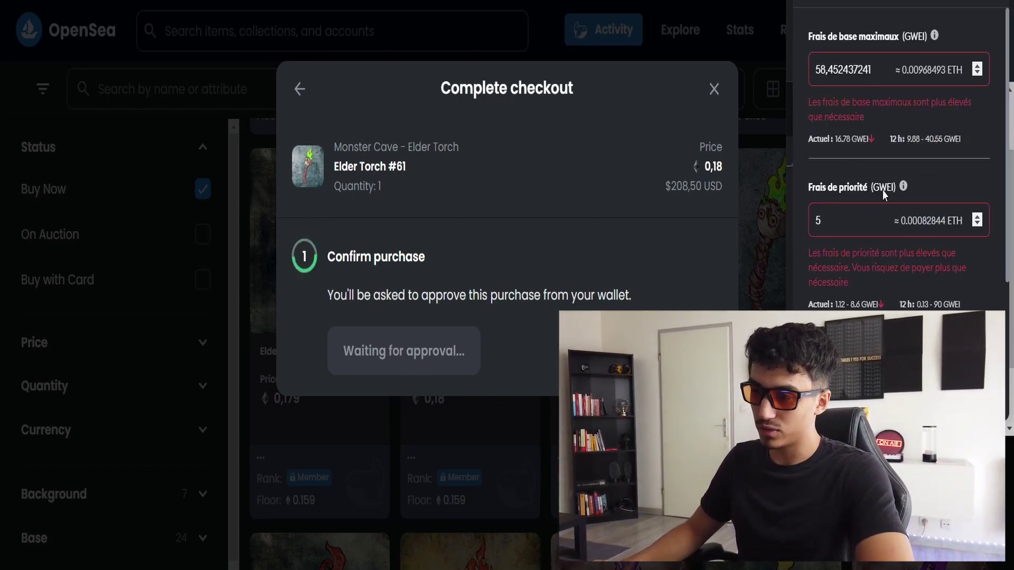
scroll(862, 131, "down", 2)
scroll(885, 210, "up", 2)
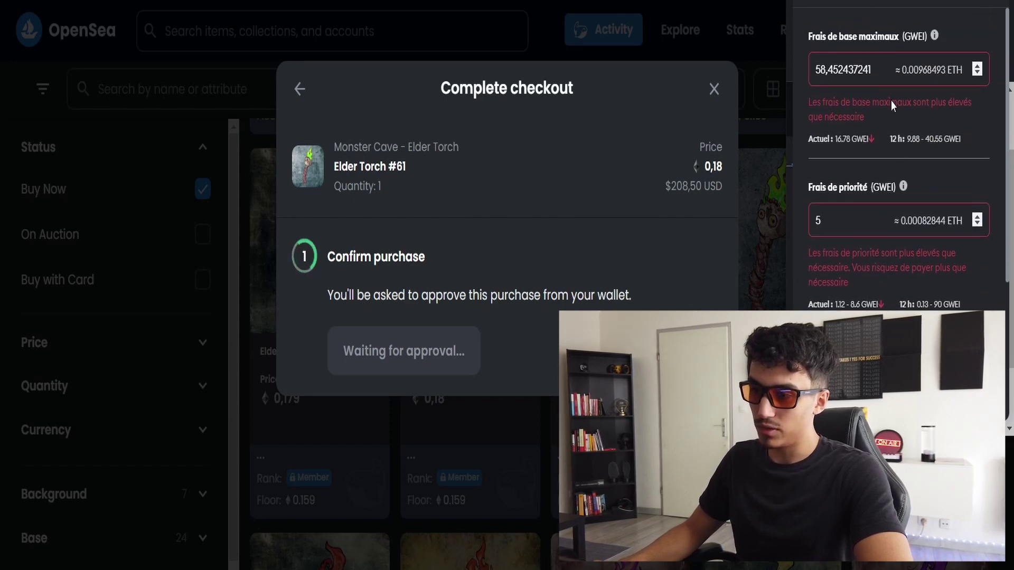
scroll(891, 101, "down", 2)
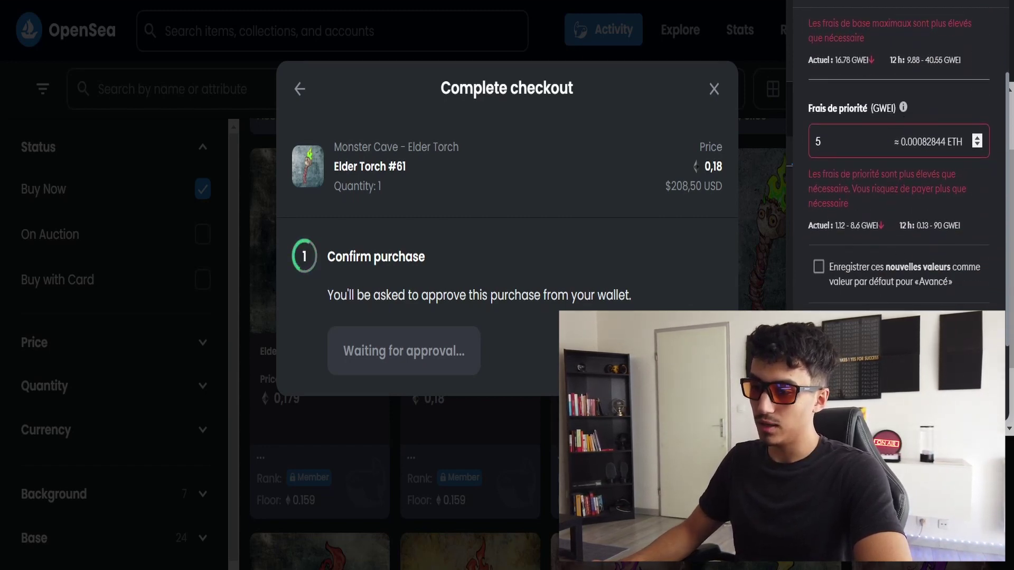
scroll(879, 226, "up", 2)
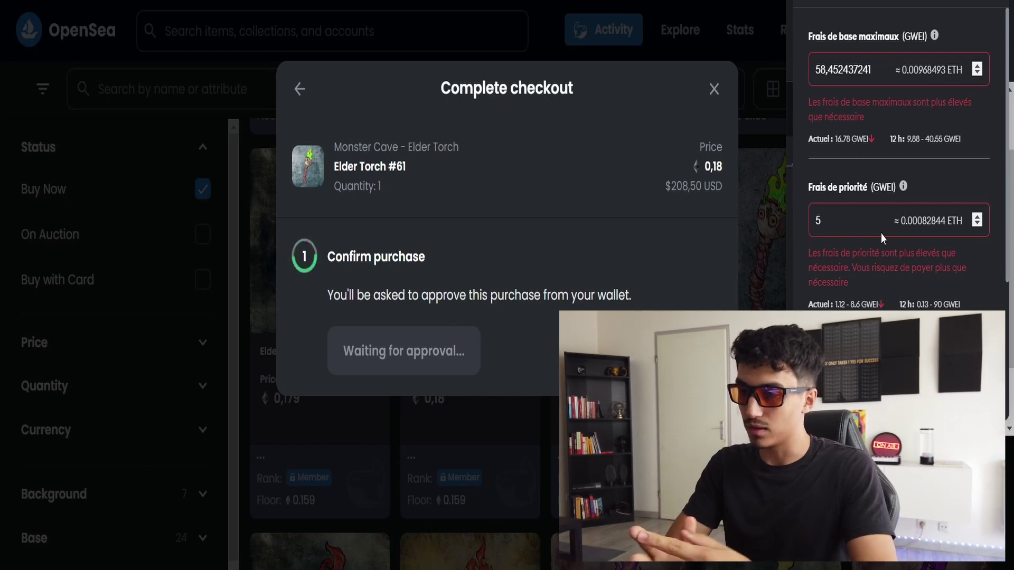
Inspect the priority fee value and read the explanation of the maximum base fee
double_click(880, 233)
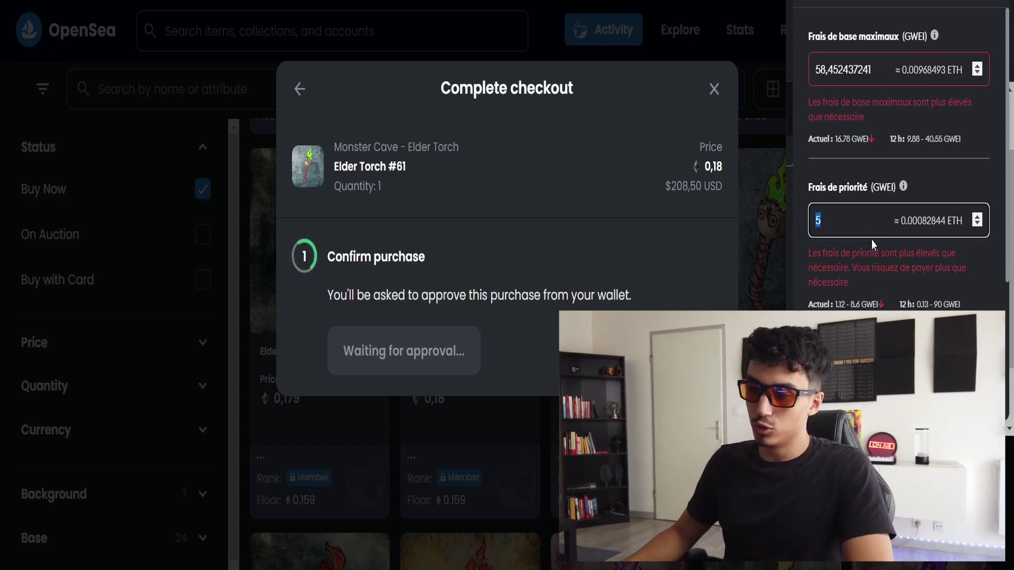
left_click(839, 221)
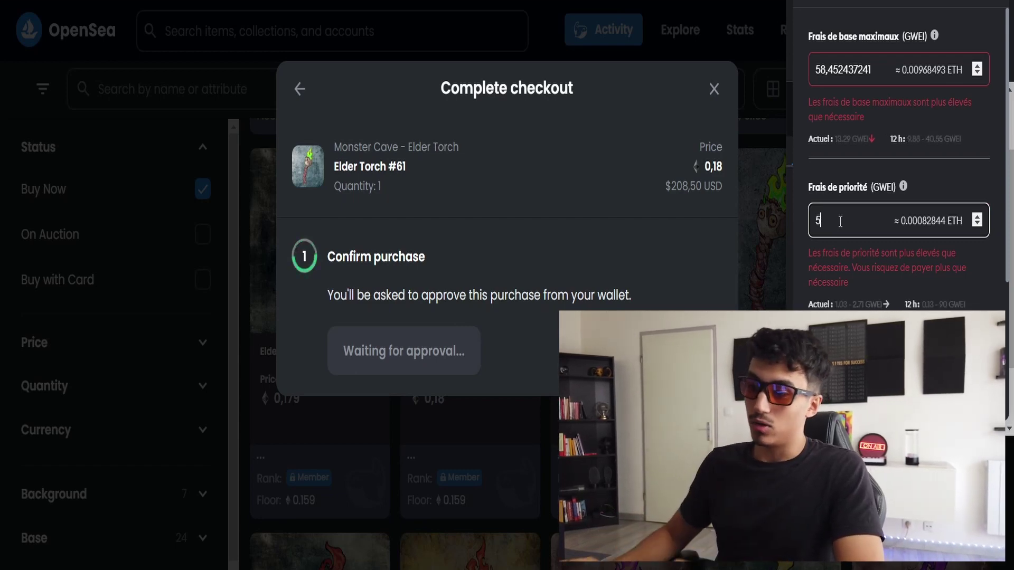
mouse_move(876, 81)
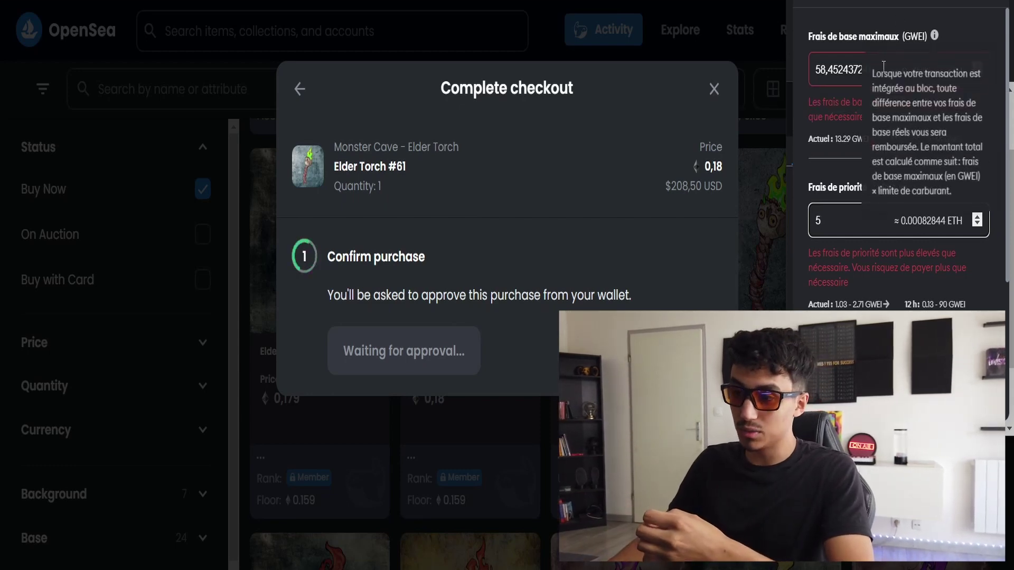
scroll(861, 188, "down", 2)
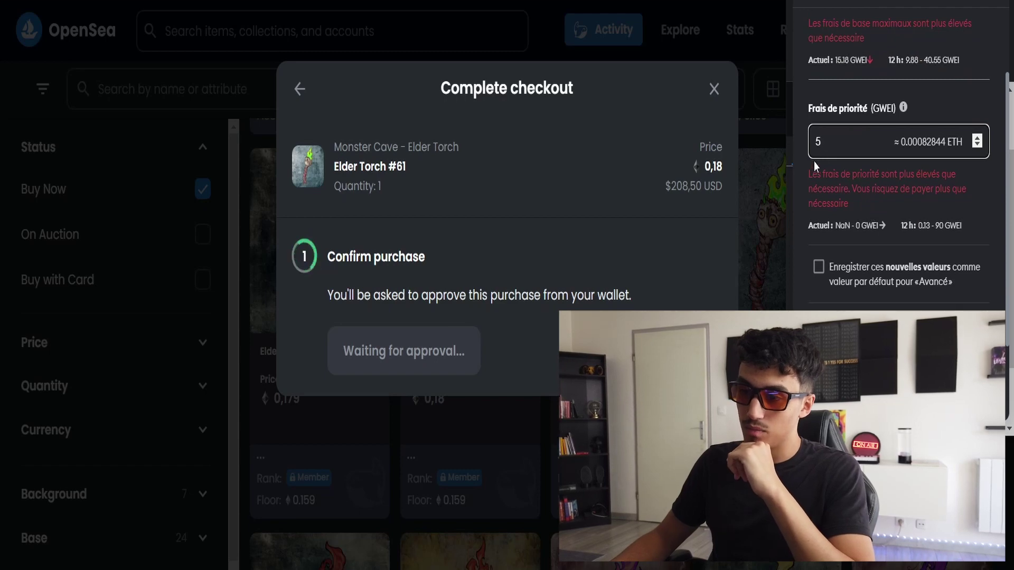
scroll(971, 144, "up", 2)
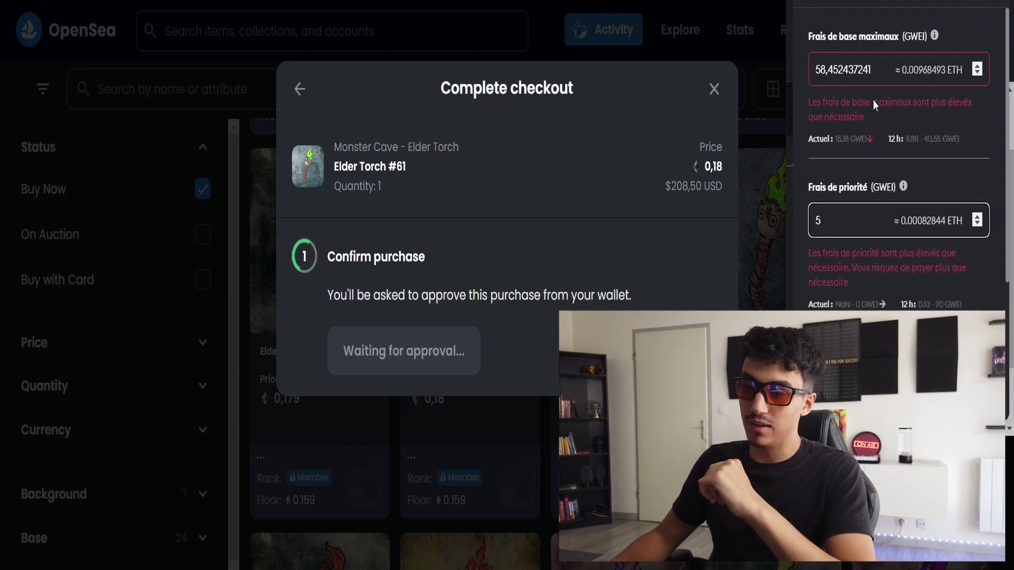
Inspect the maximum base fee value and save the custom gas settings for the transaction
left_click_drag(864, 69, 814, 69)
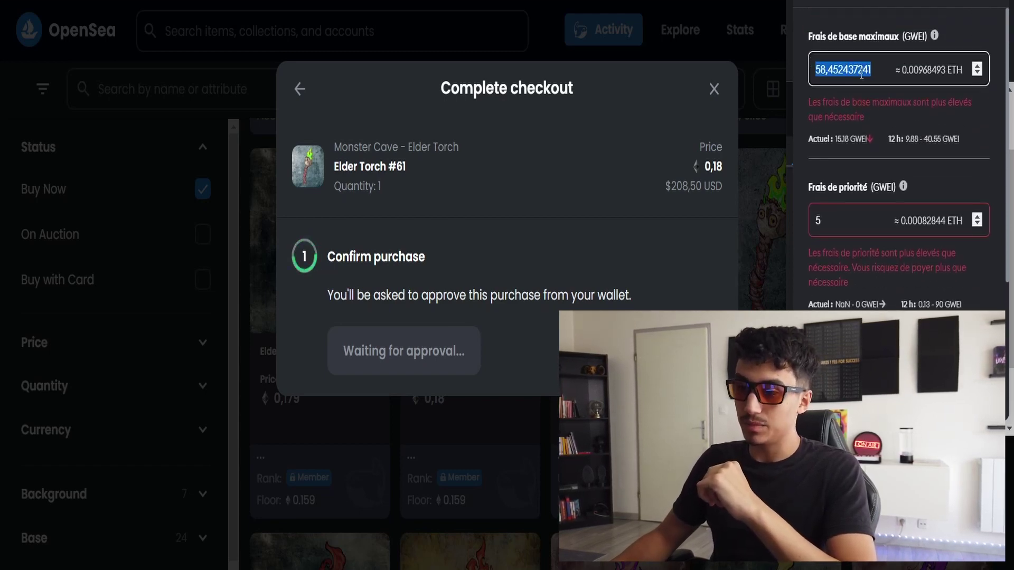
left_click(863, 70)
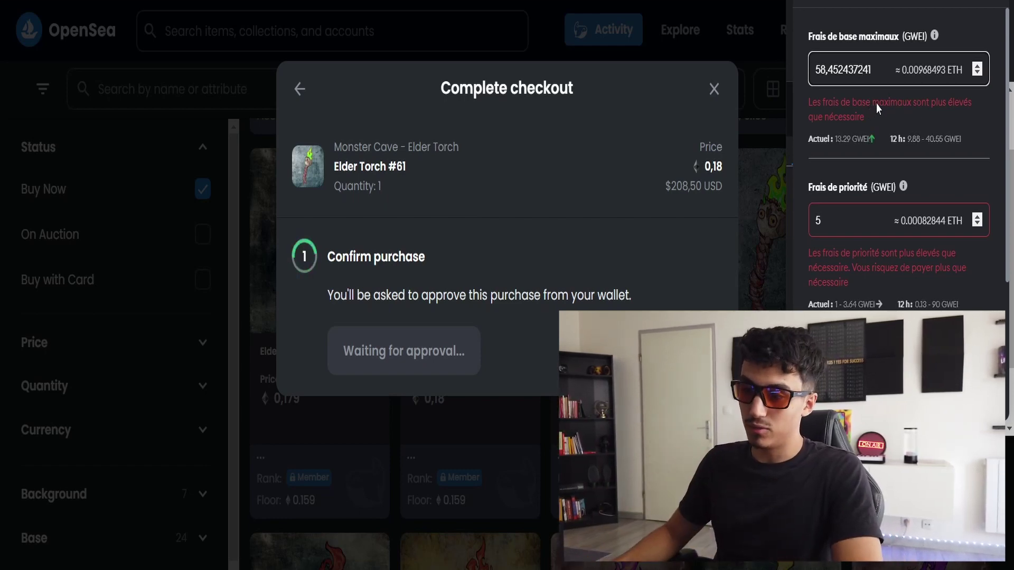
left_click_drag(872, 70, 815, 71)
left_click(844, 69)
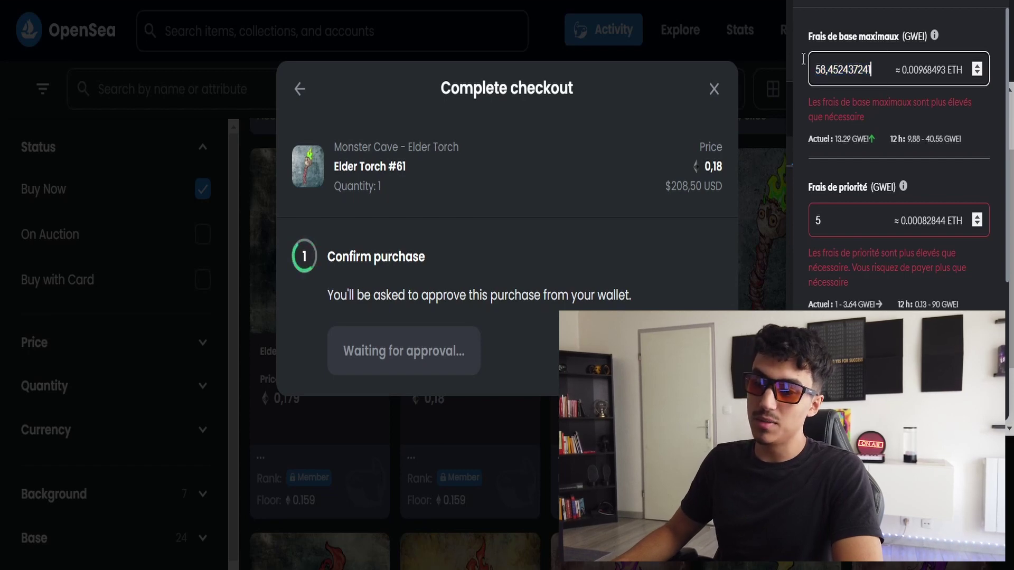
double_click(845, 70)
scroll(898, 159, "down", 2)
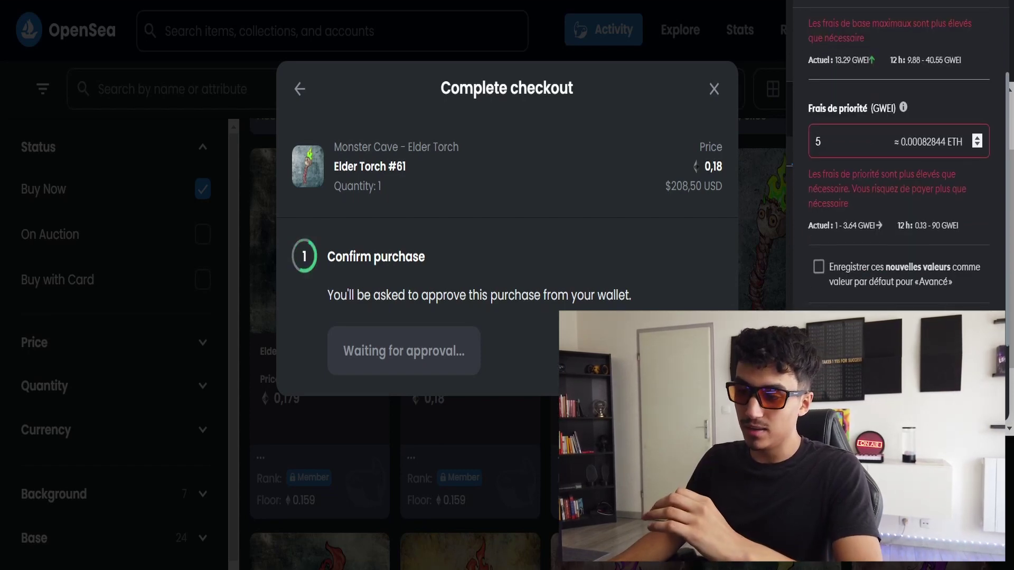
left_click(897, 407)
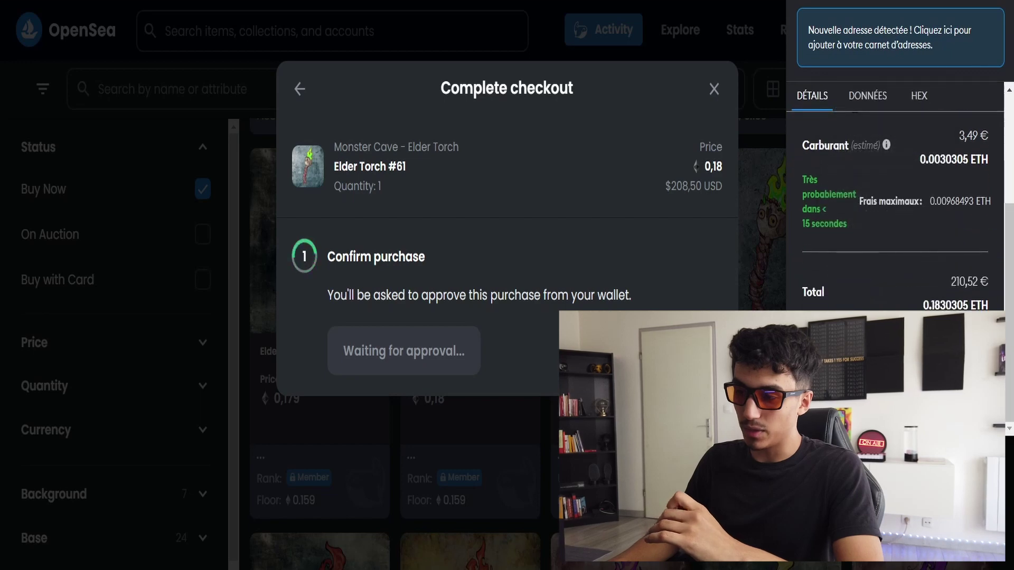
Review the estimated gas fee, maximum fees and total of the purchase transaction
scroll(938, 240, "up", 2)
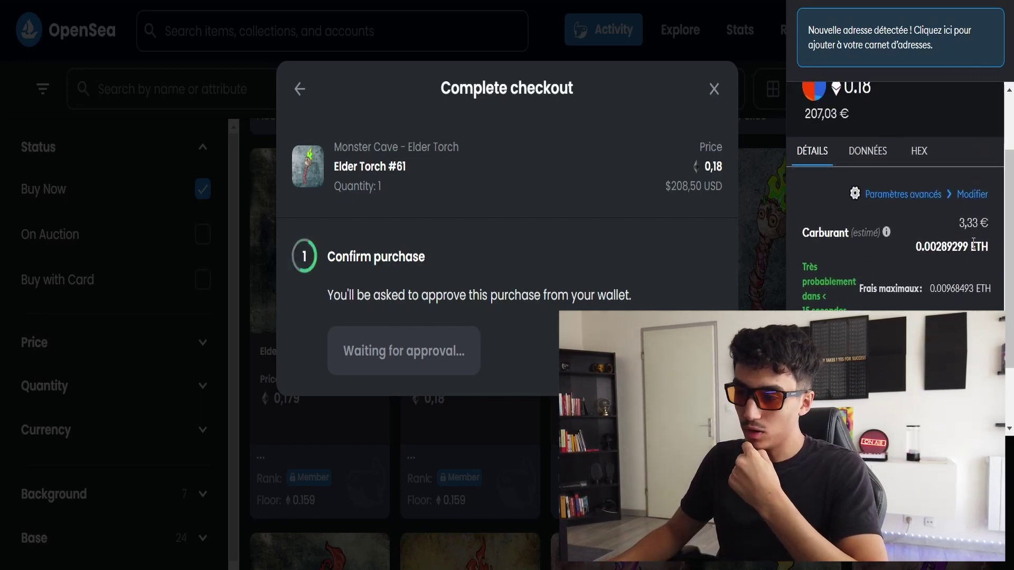
scroll(965, 242, "down", 2)
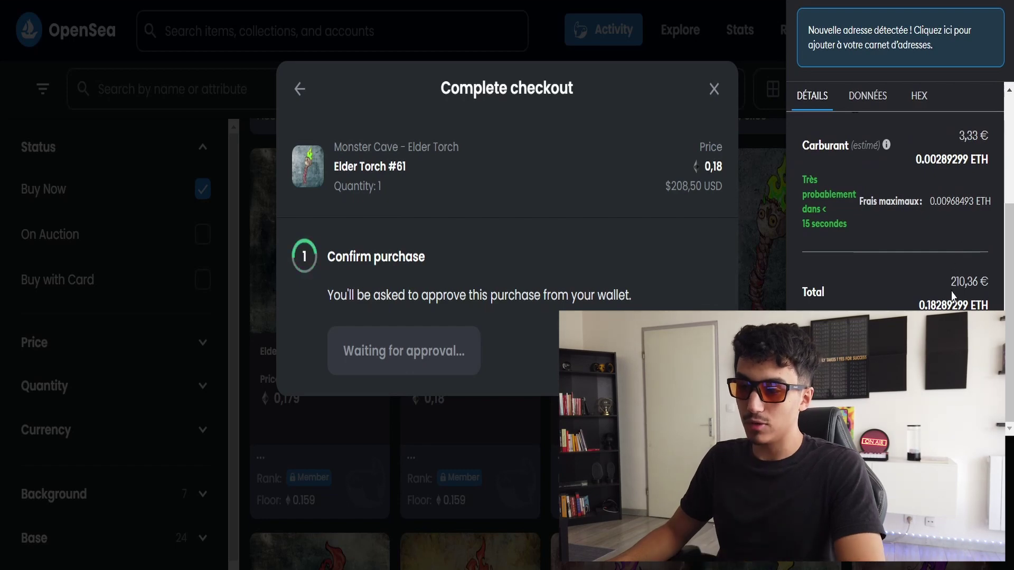
scroll(908, 222, "up", 2)
scroll(876, 235, "down", 2)
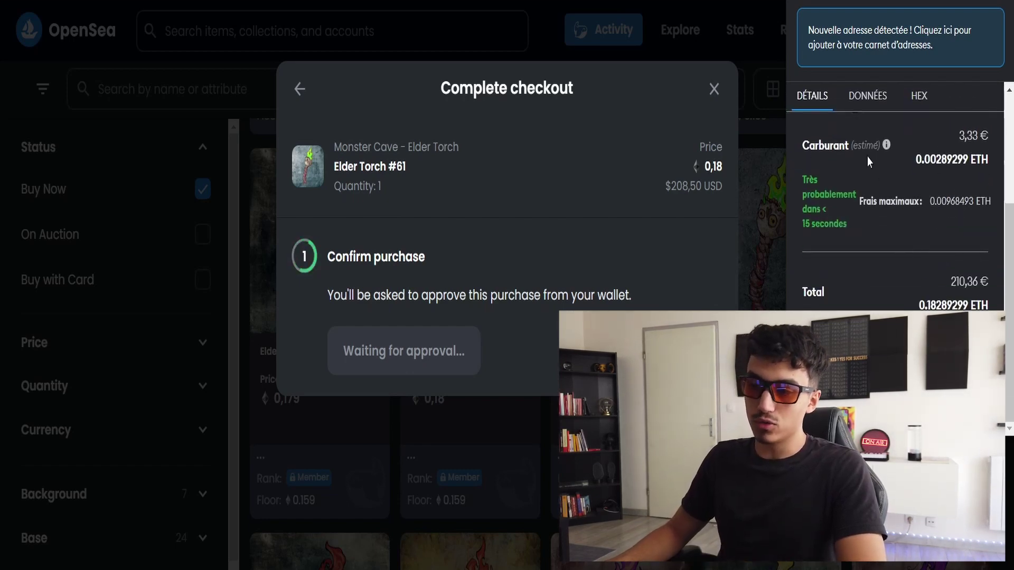
scroll(868, 162, "up", 2)
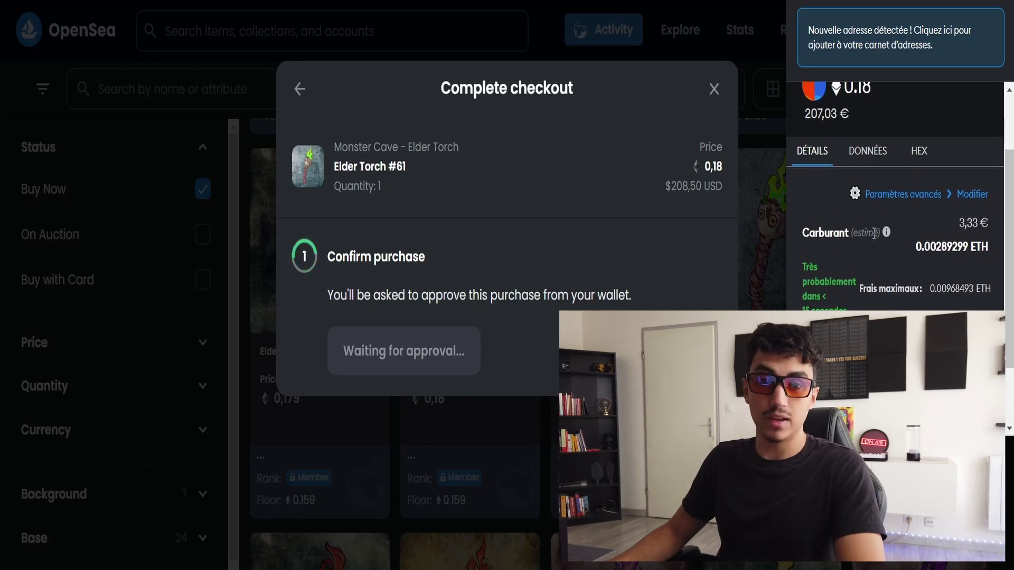